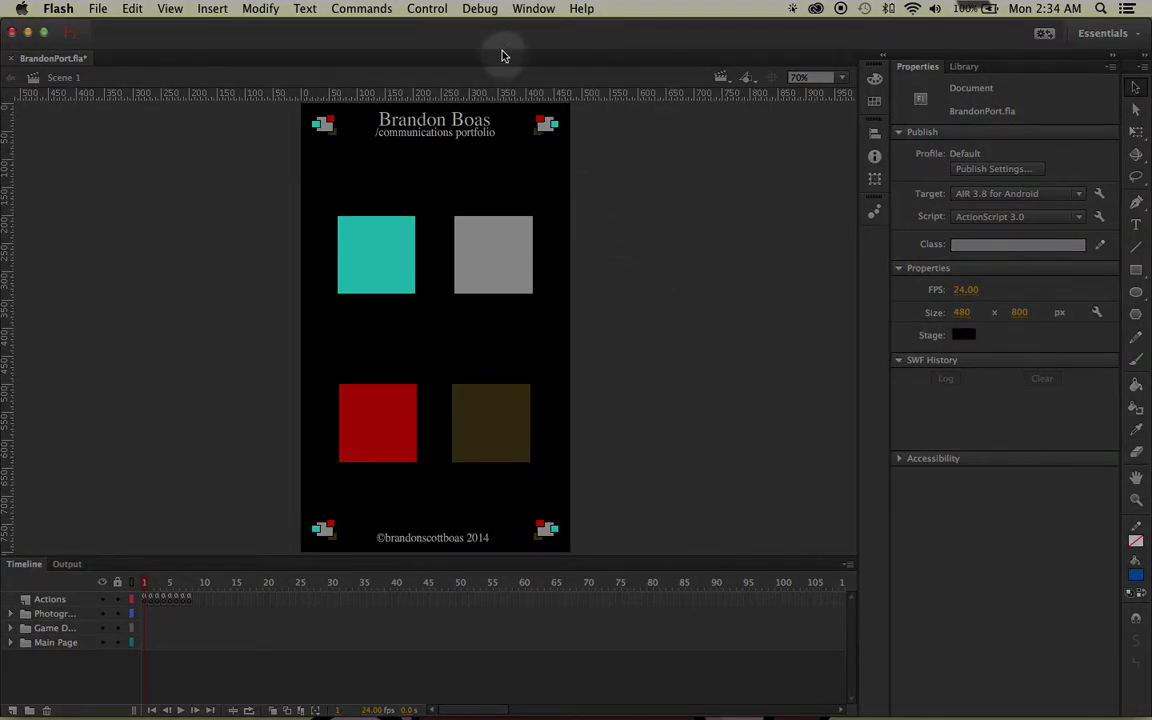
Open the Debug menu for the BrandonPort portfolio document
left_click(478, 12)
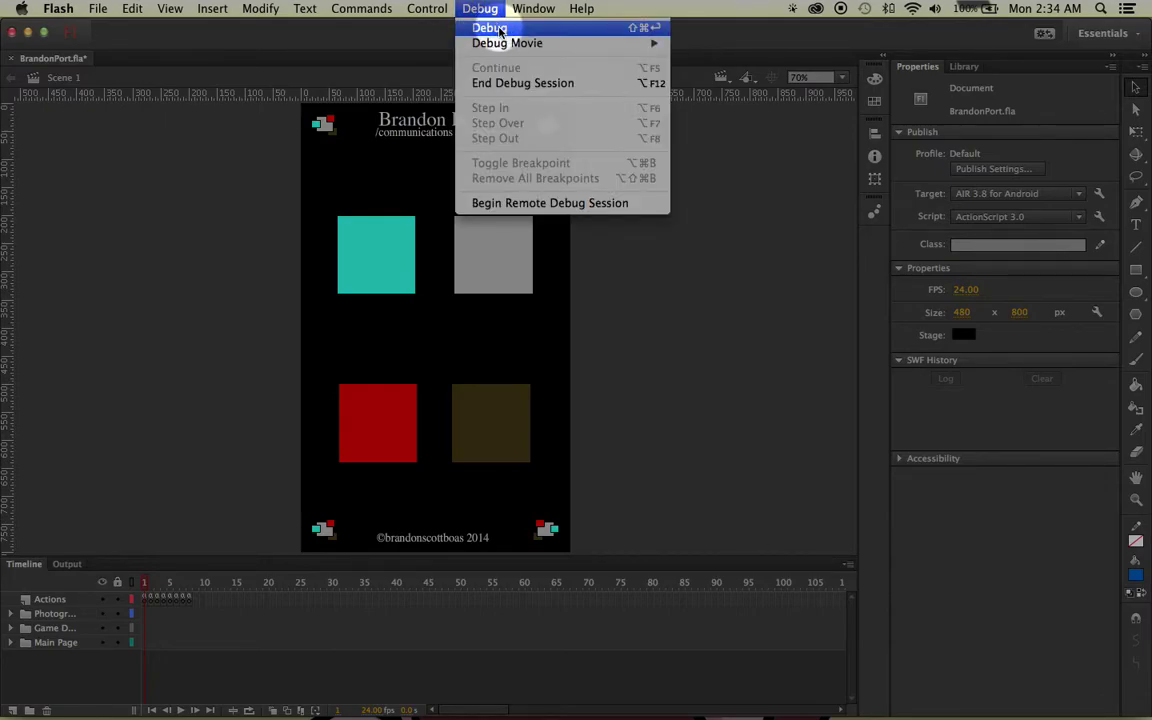
Start Debug > Debug and test the movie with Cmd+Enter, launching the AIR Simulator
left_click(492, 29)
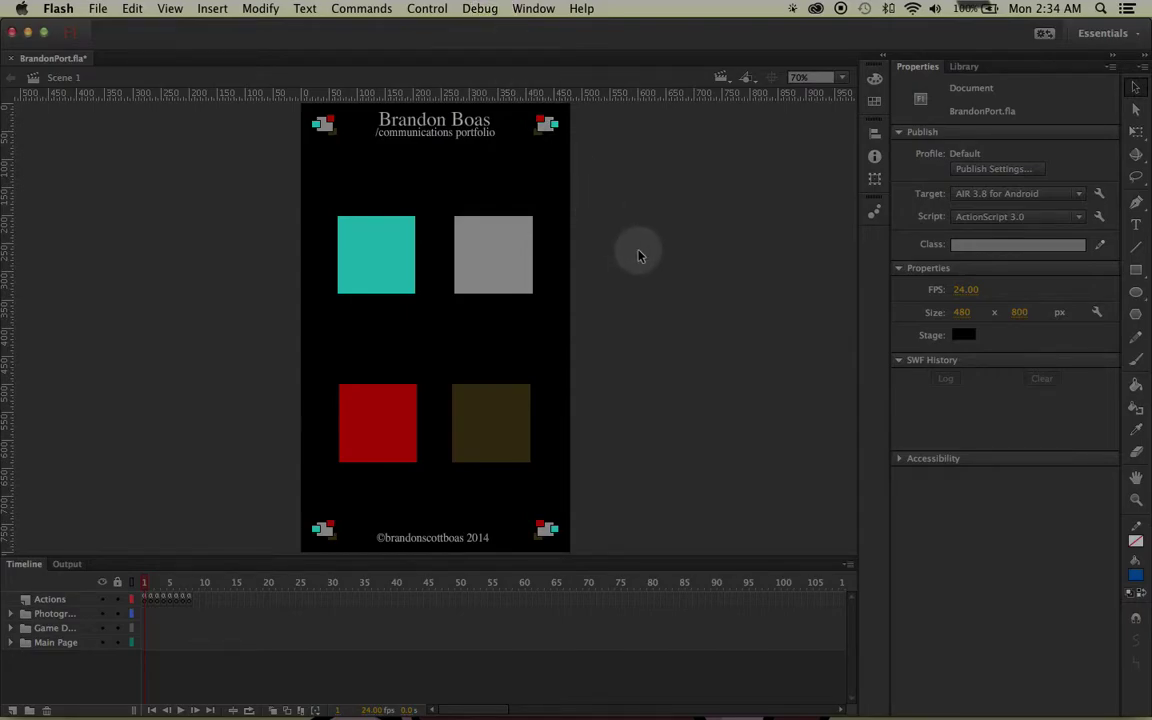
key("super+Return")
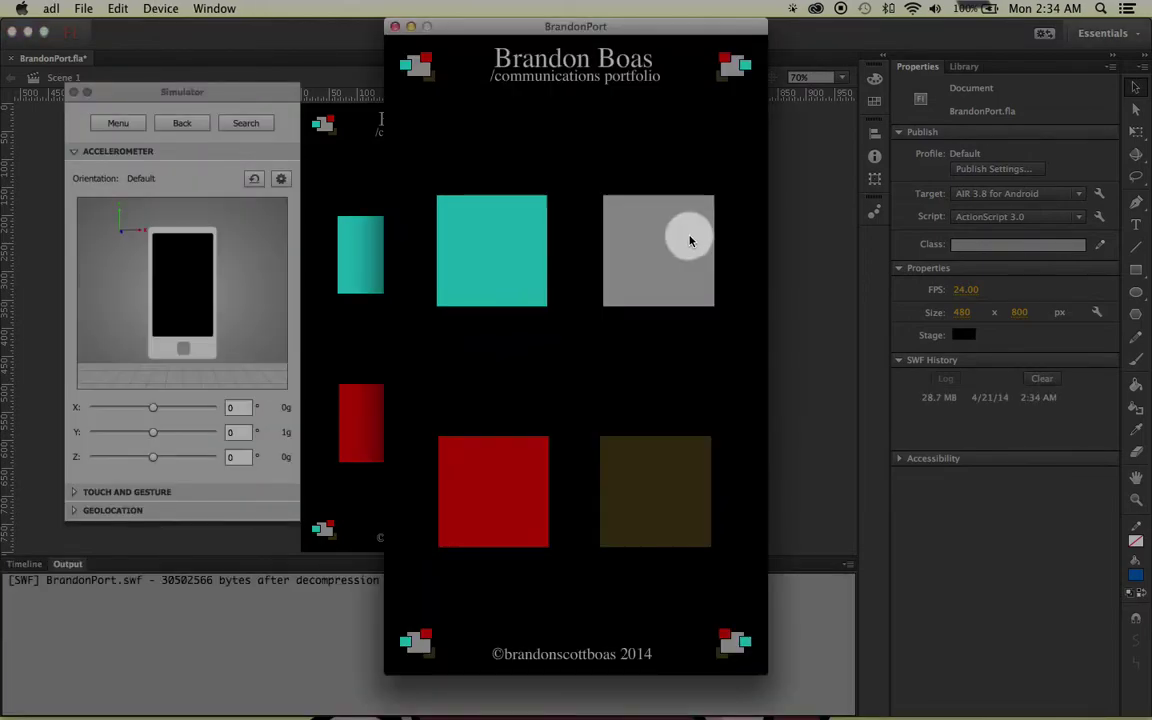
Place the BrandonPort window beside the Simulator panel and expand its Touch and Gesture settings
left_click_drag(457, 30, 443, 30)
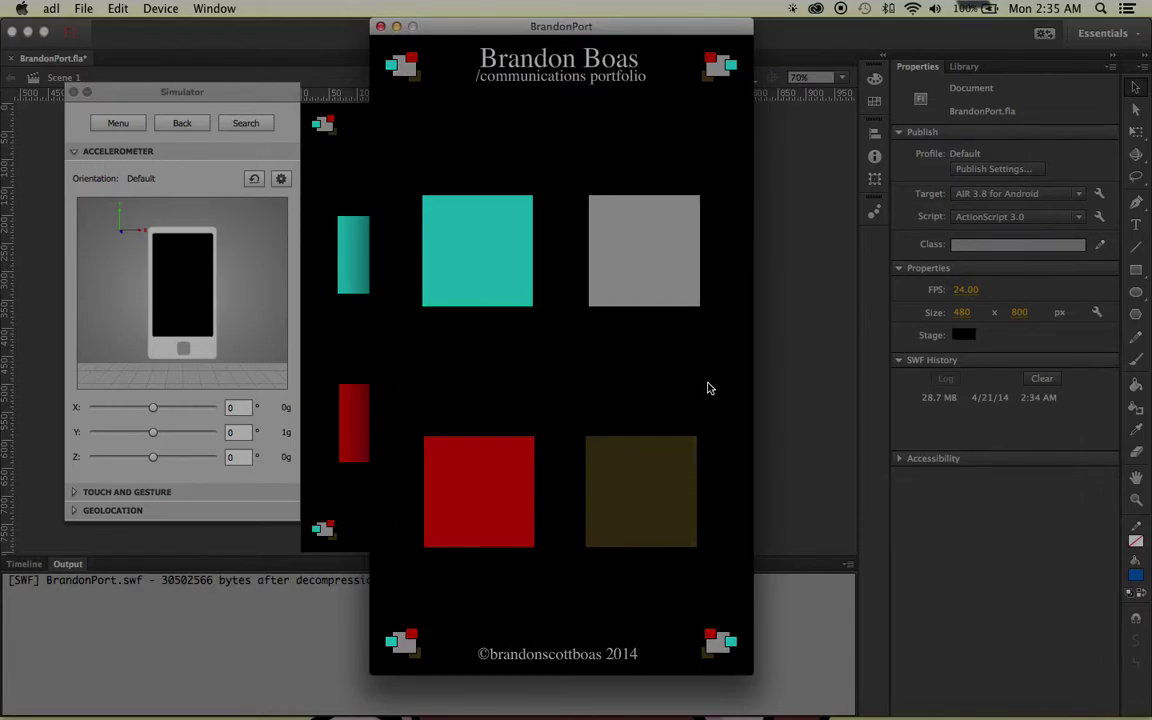
left_click(172, 97)
left_click_drag(172, 97, 176, 139)
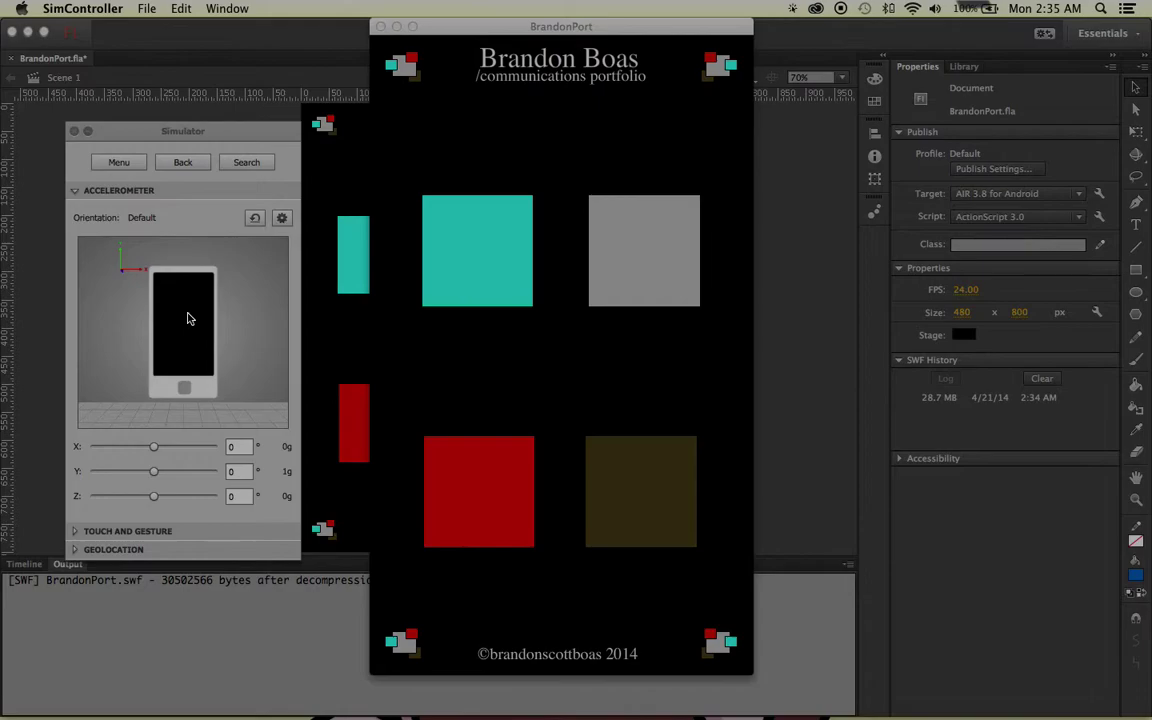
left_click(76, 534)
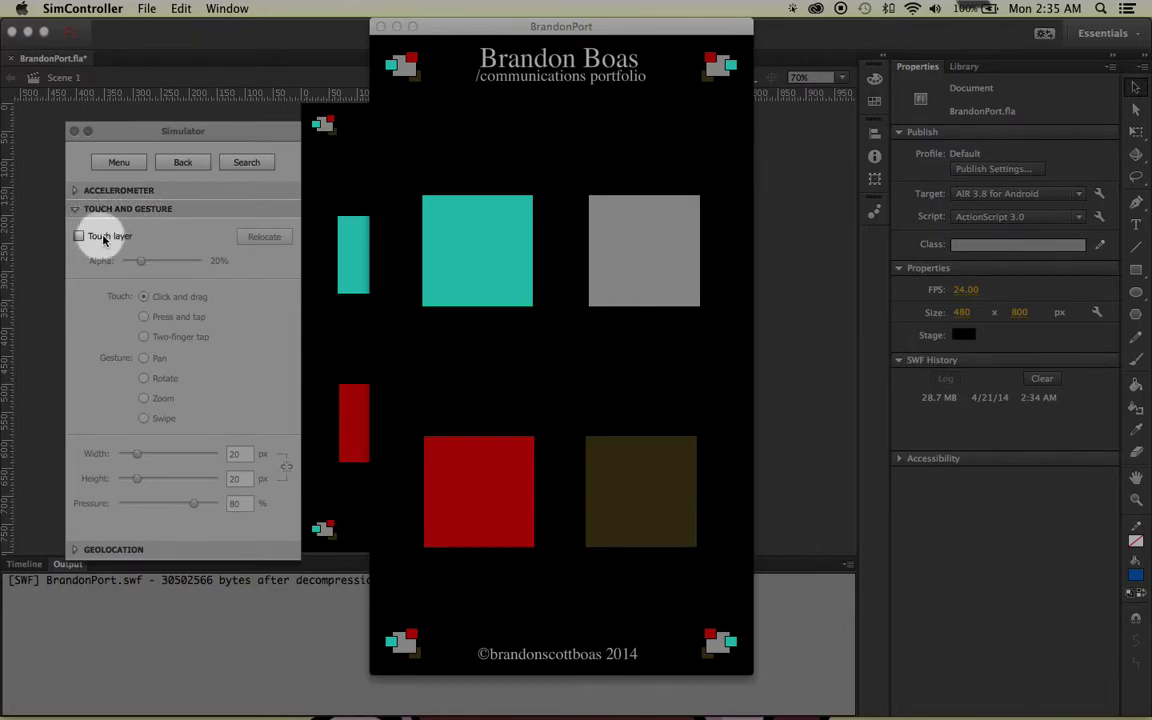
Check Touch layer in the Simulator, enabling it at 20% alpha
left_click(80, 237)
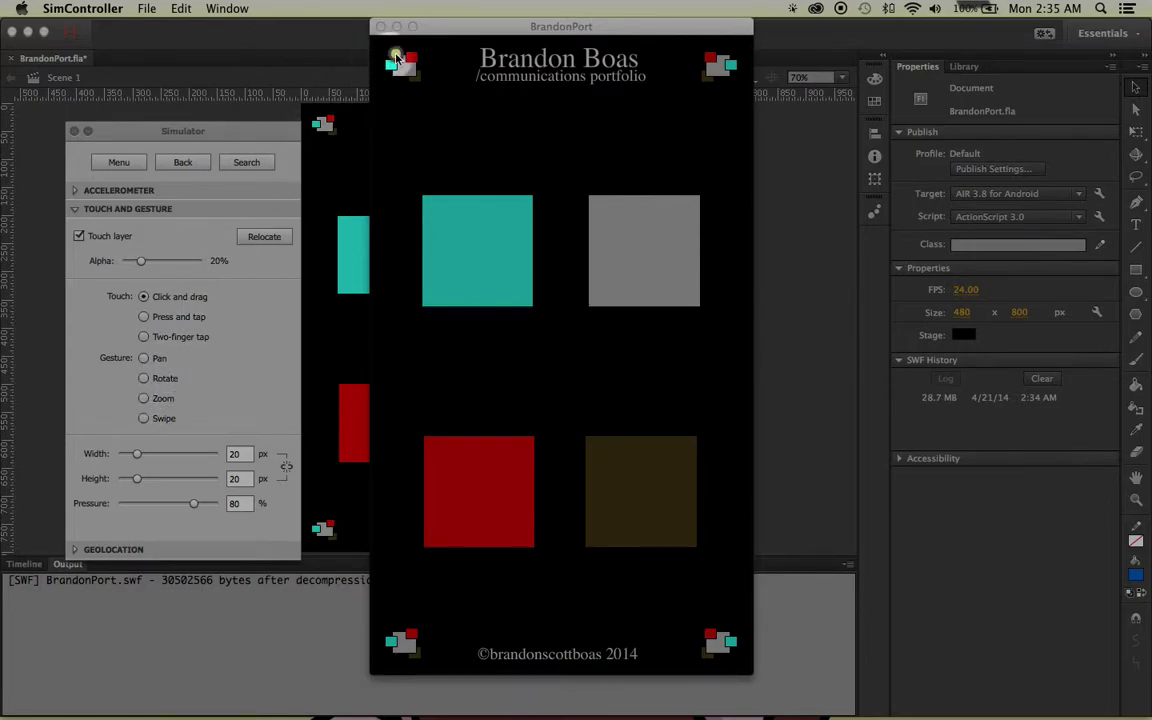
Turn off the touch layer and tap the cyan square to open Game Design showing Torpedo
left_click_drag(478, 28, 457, 32)
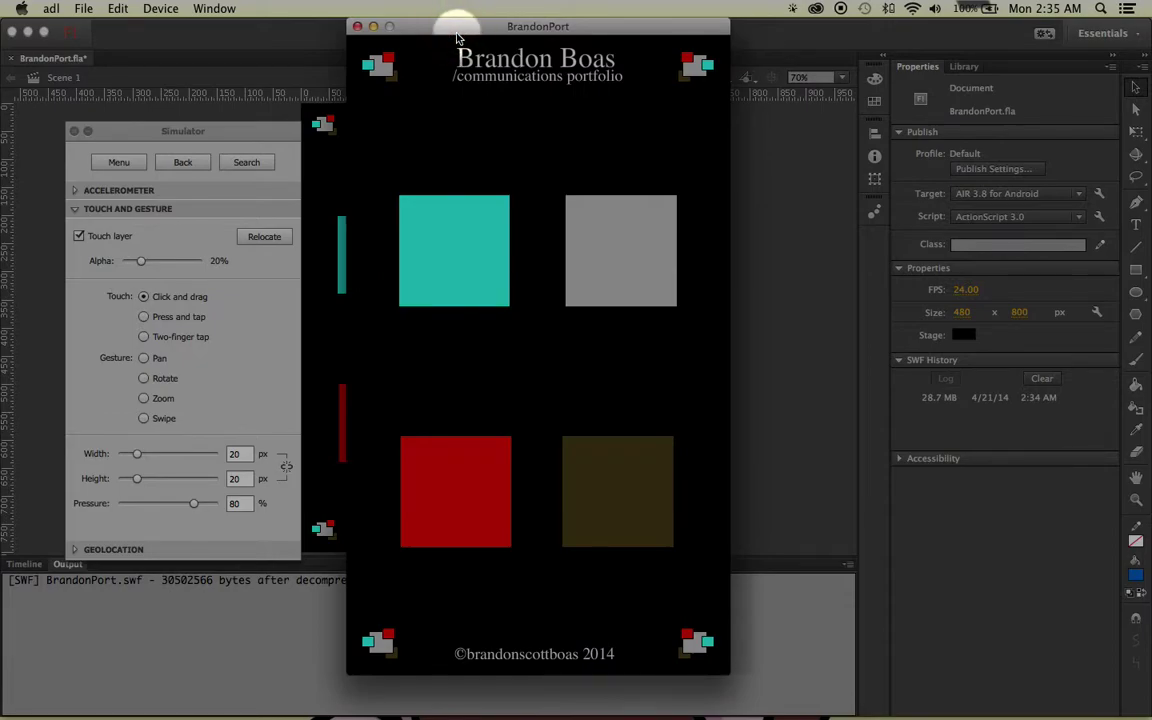
left_click(86, 237)
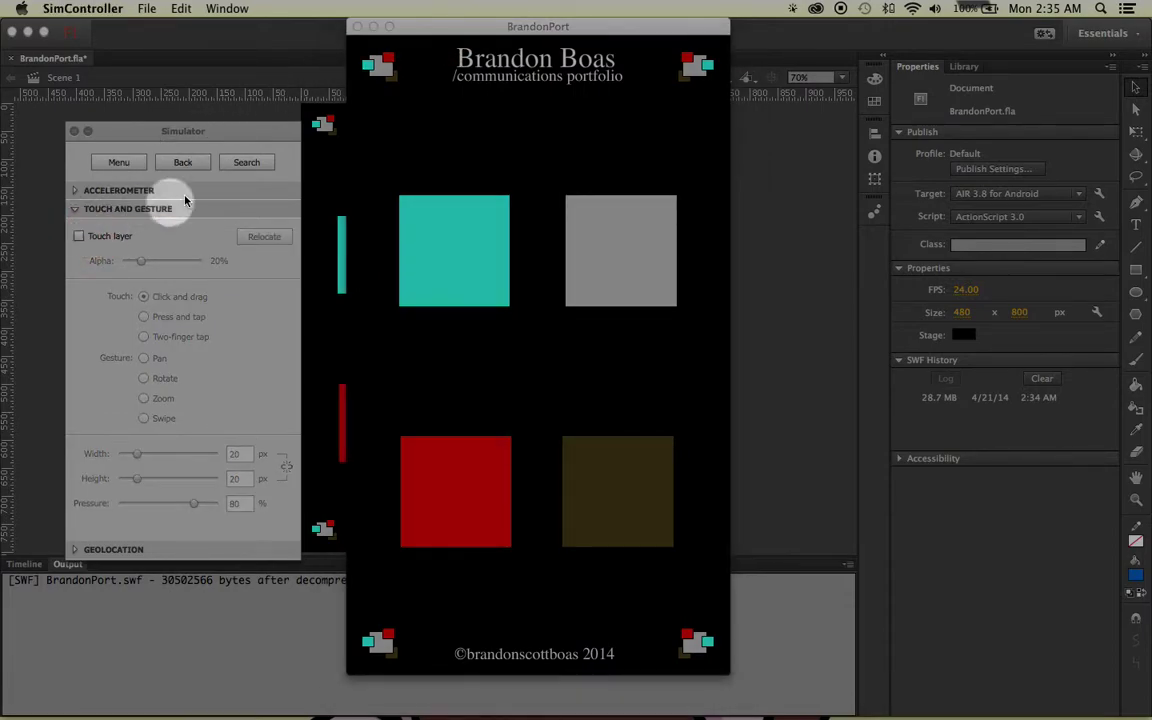
left_click_drag(476, 29, 489, 30)
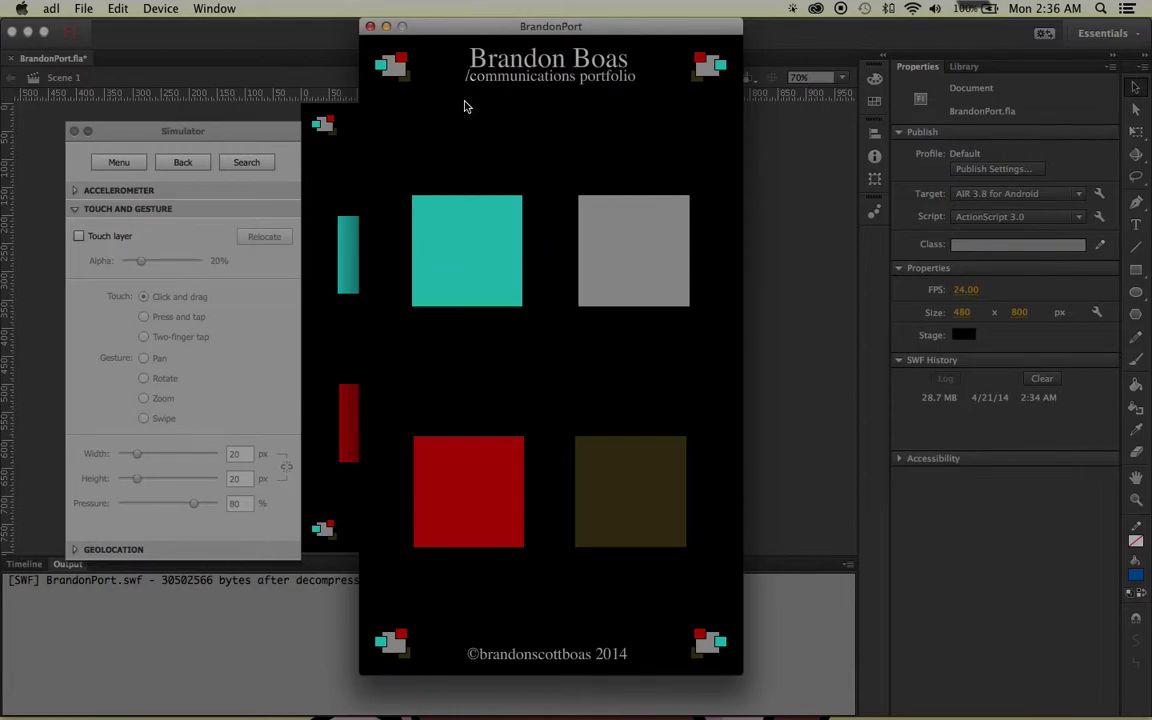
left_click_drag(466, 220, 483, 262)
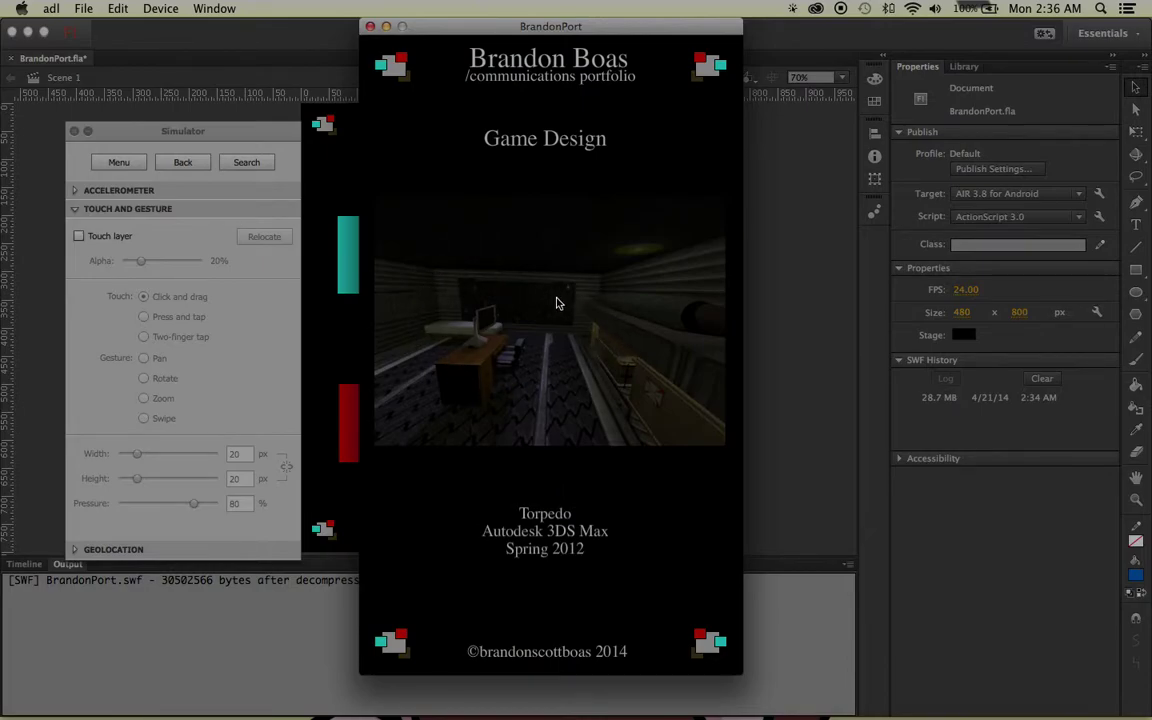
left_click(476, 329)
Re-enable the Simulator's touch layer and switch the gesture type to Swipe
left_click(243, 145)
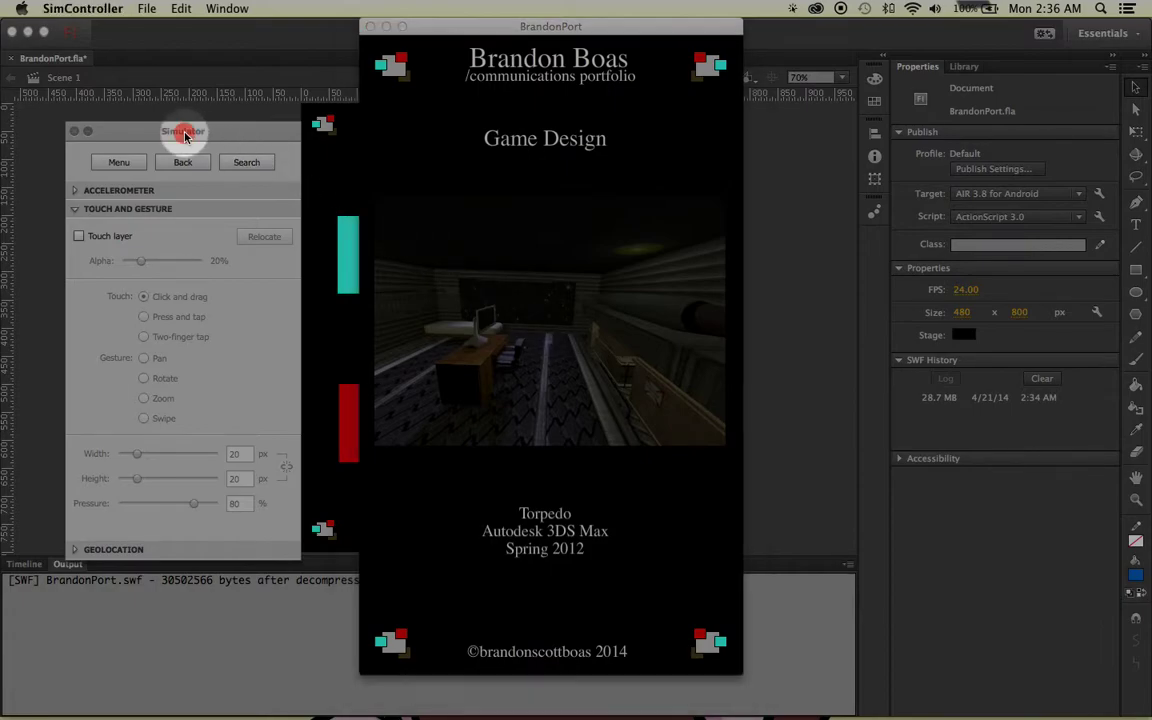
left_click(80, 237)
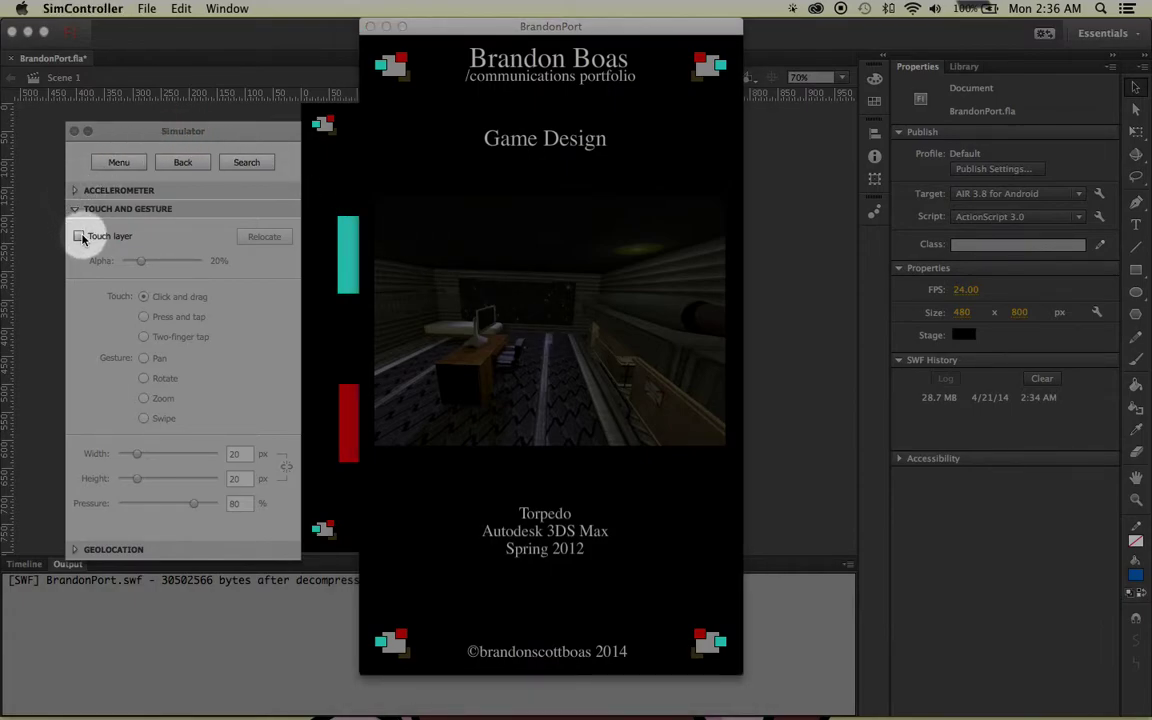
left_click(80, 237)
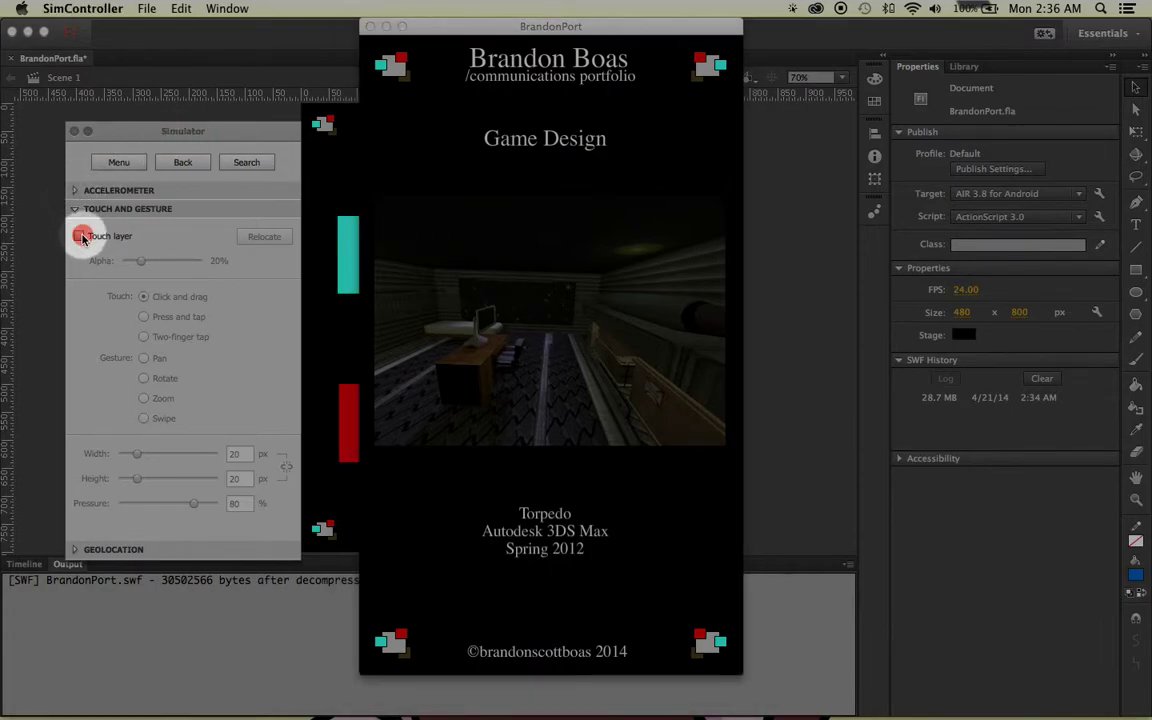
left_click(155, 417)
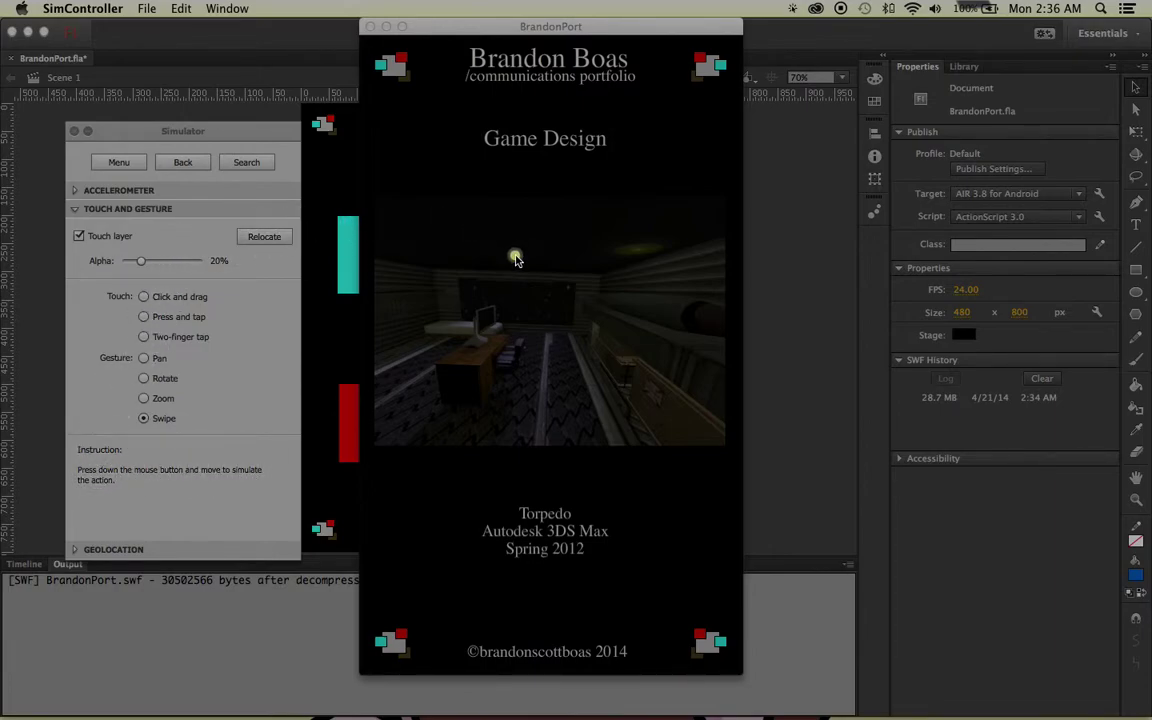
Swipe across the Torpedo image through the projects and back to the four-square home page
left_click_drag(512, 316, 476, 330)
mouse_move(594, 329)
left_mouse_down()
mouse_move(514, 334)
mouse_move(572, 340)
mouse_move(521, 347)
mouse_move(520, 306)
mouse_move(456, 306)
mouse_move(585, 347)
mouse_move(524, 348)
mouse_move(596, 348)
mouse_move(476, 350)
mouse_move(540, 342)
mouse_move(593, 354)
left_mouse_up()
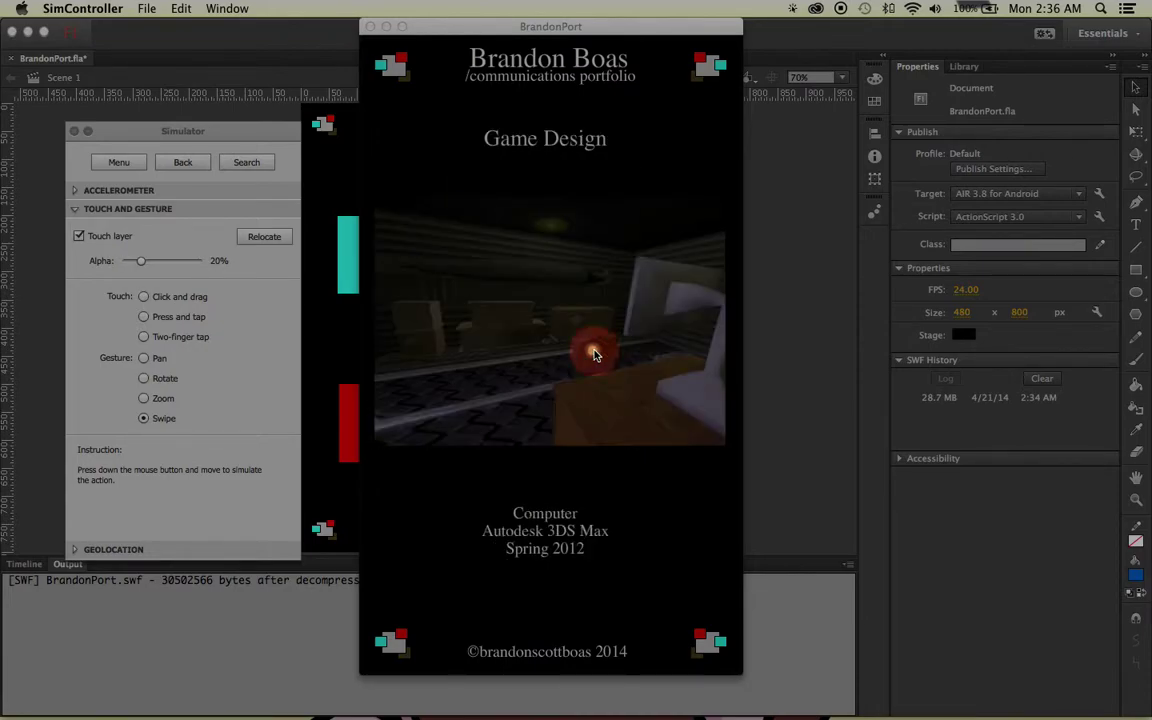
left_click_drag(491, 350, 594, 347)
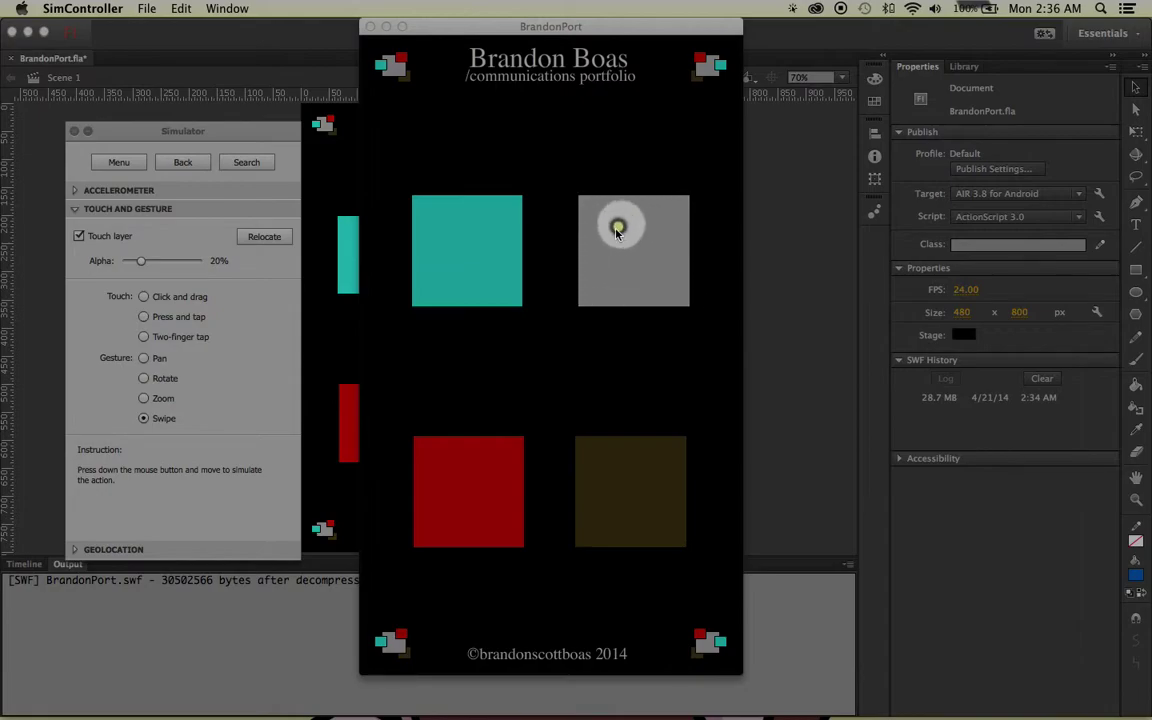
With the touch layer off, tap the grey square to open Photography showing Cortland
left_click_drag(623, 257, 633, 256)
left_click(633, 256)
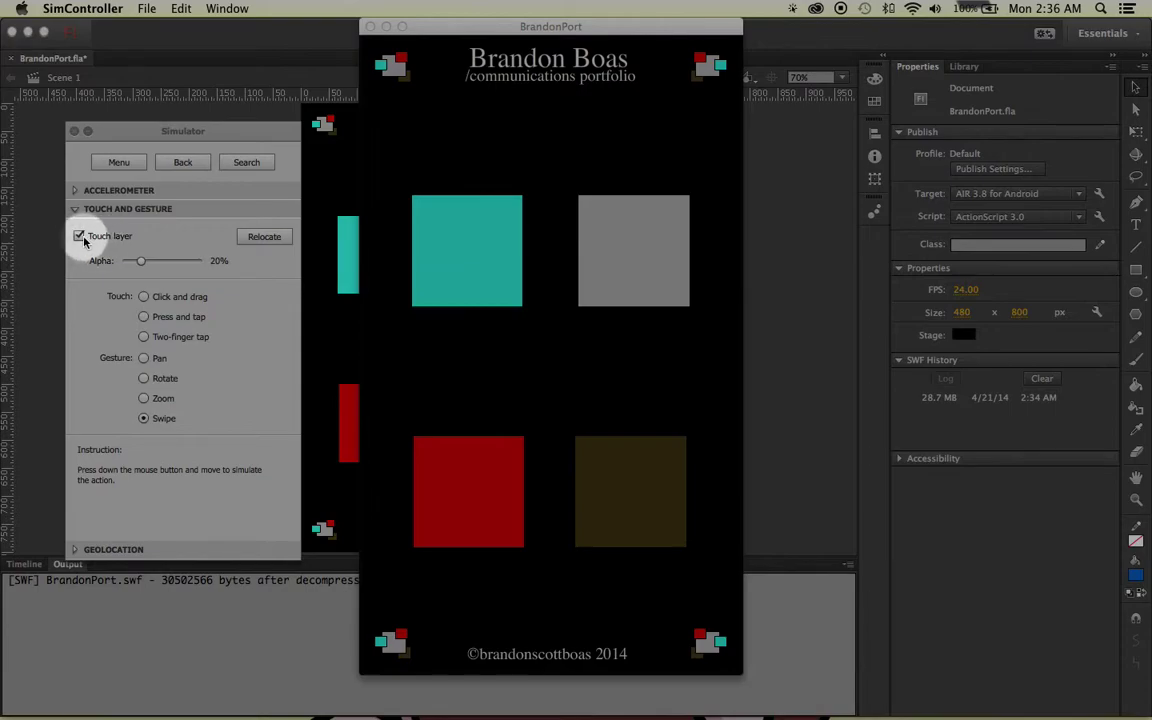
left_click(78, 236)
left_click(648, 250)
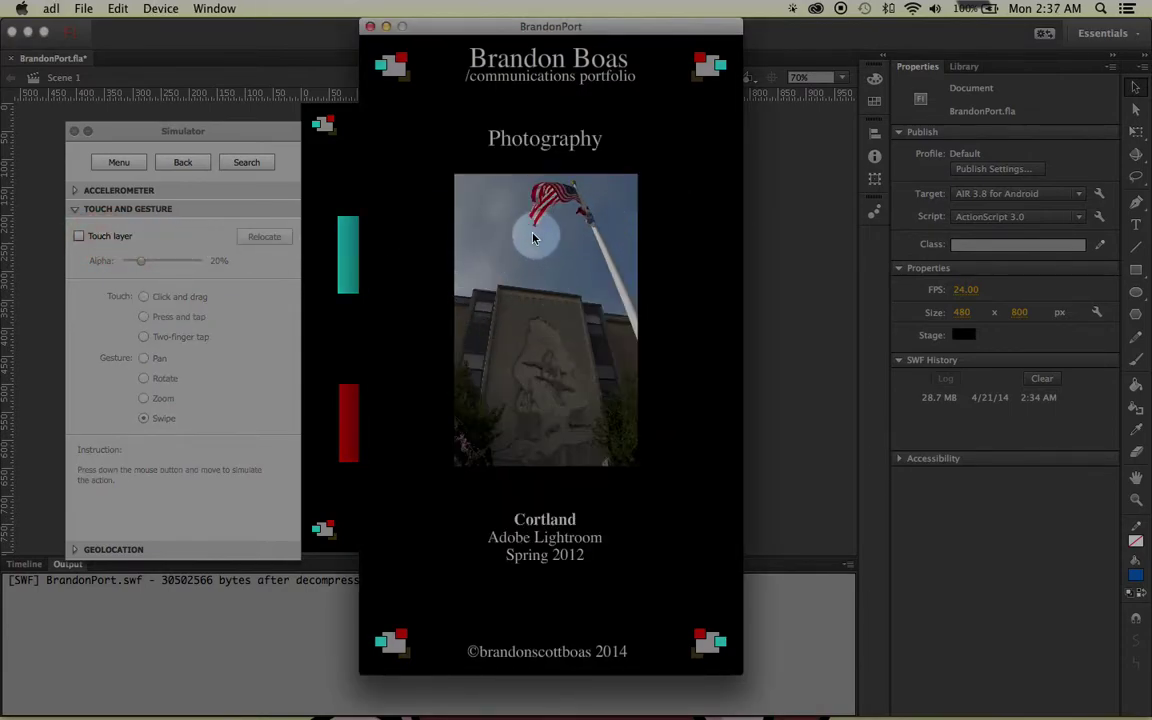
Re-enable the touch layer and swipe from Cortland through Game Design back to the home grid
left_click(78, 236)
left_click_drag(538, 270, 599, 301)
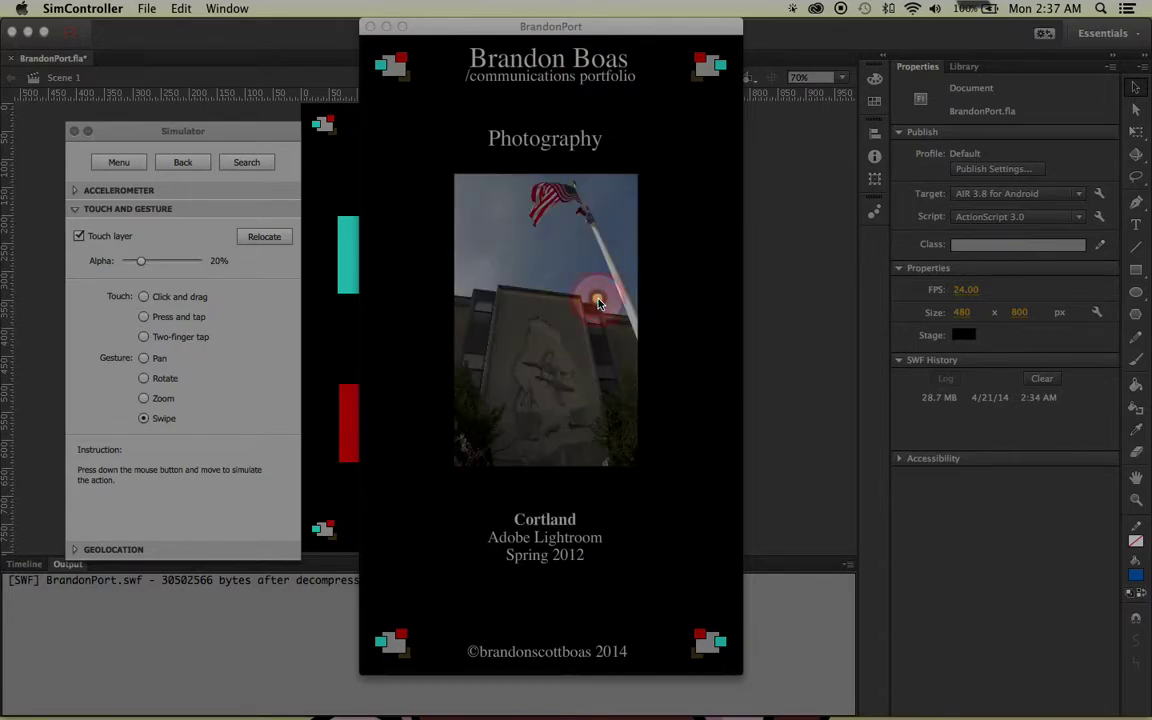
left_click_drag(504, 288, 514, 319)
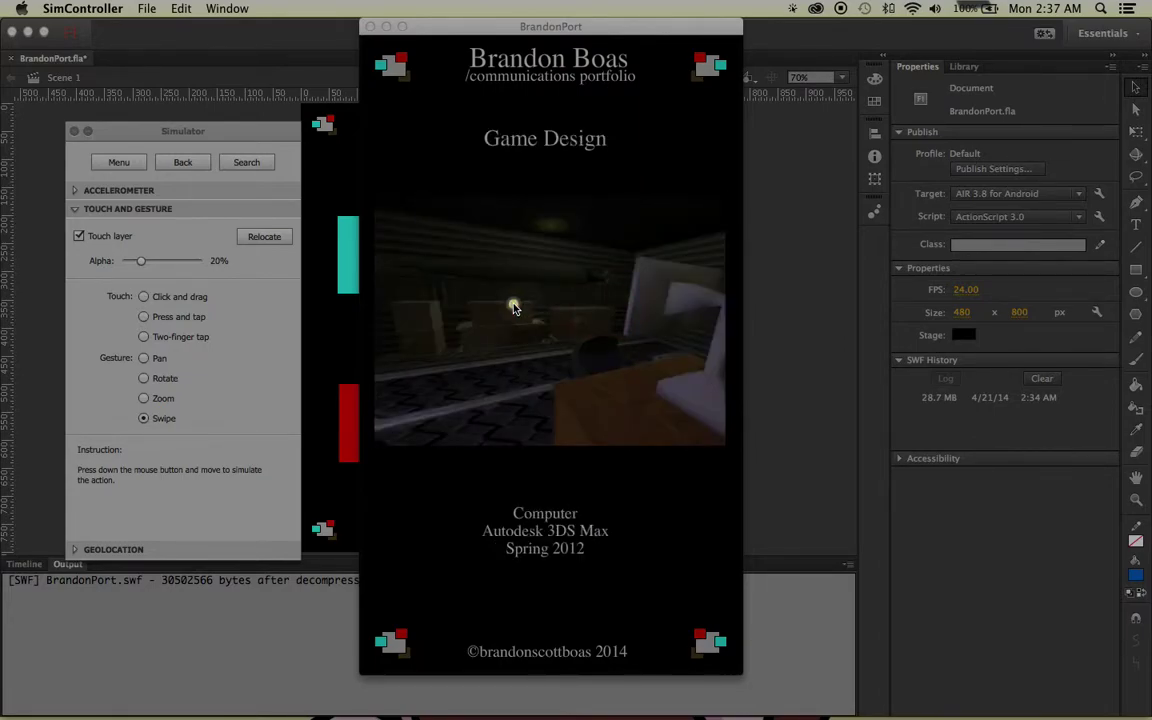
left_click_drag(429, 314, 616, 307)
left_click_drag(478, 309, 627, 319)
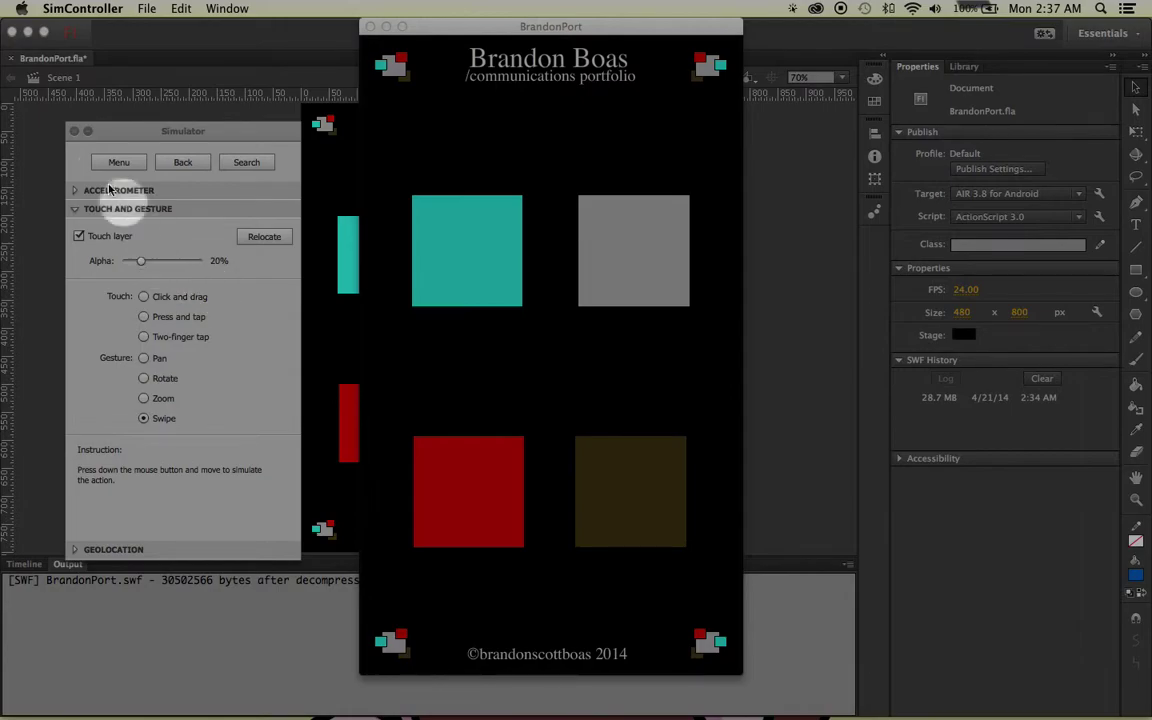
Close the Simulator panel, then tap the cyan and grey squares in the portfolio window
left_click(73, 131)
left_click(506, 216)
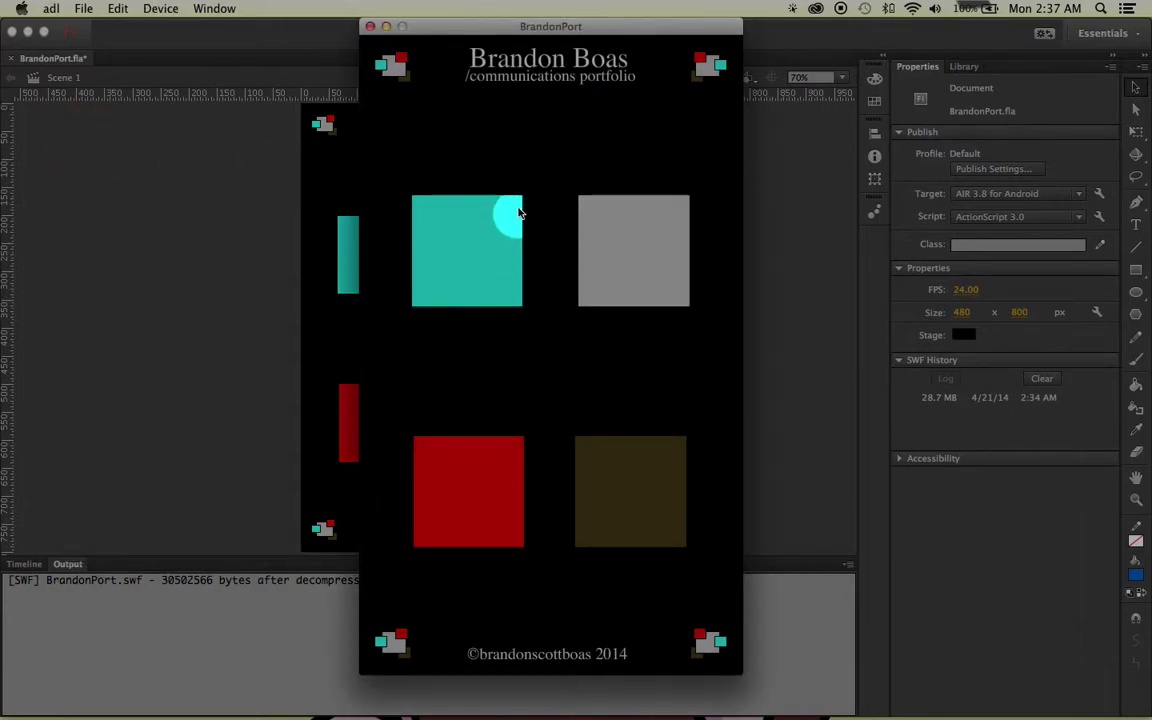
left_click(447, 257)
left_click(653, 258)
left_click(470, 250)
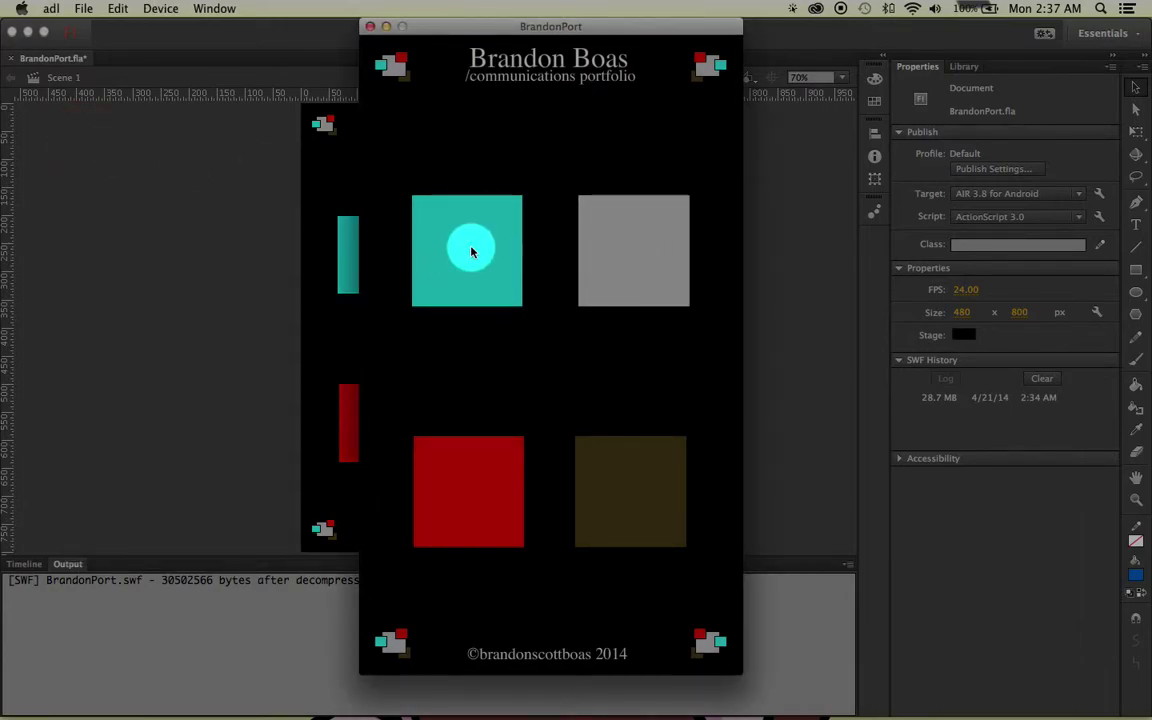